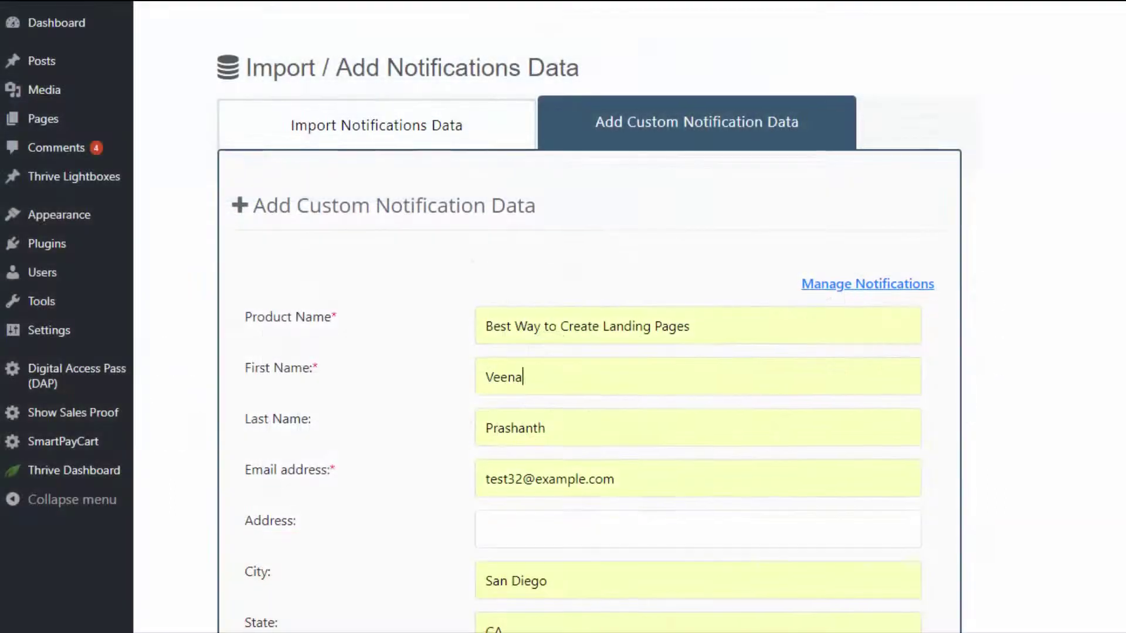
- Scroll down the Show Sales Proof page to the INSERT notification form
scroll(586, 352, "down", 4)
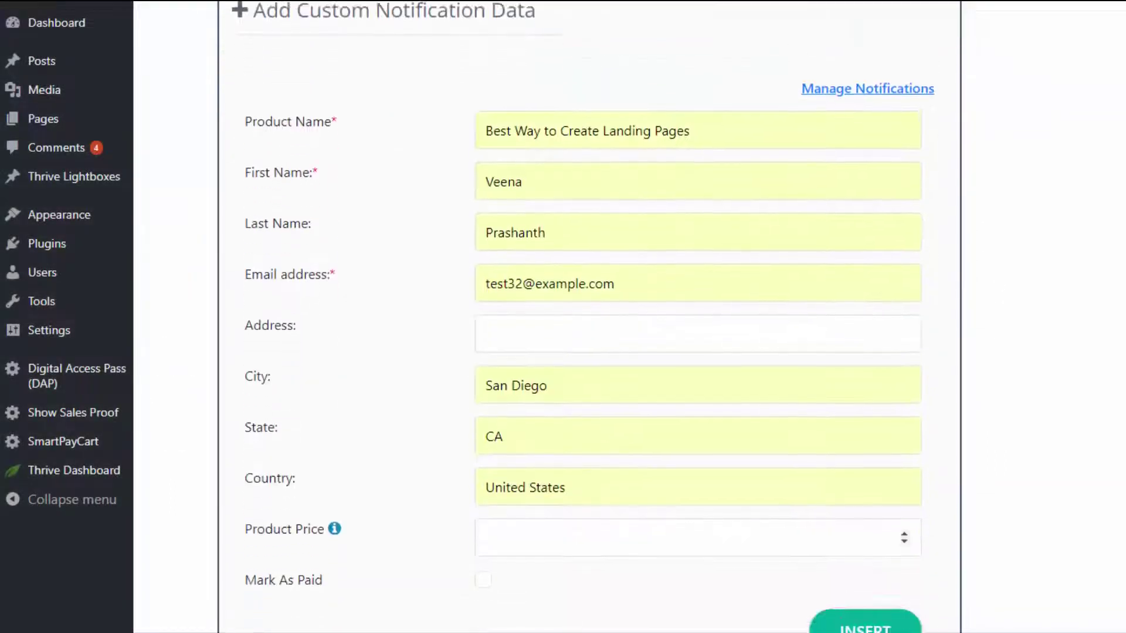
scroll(547, 317, "down", 1)
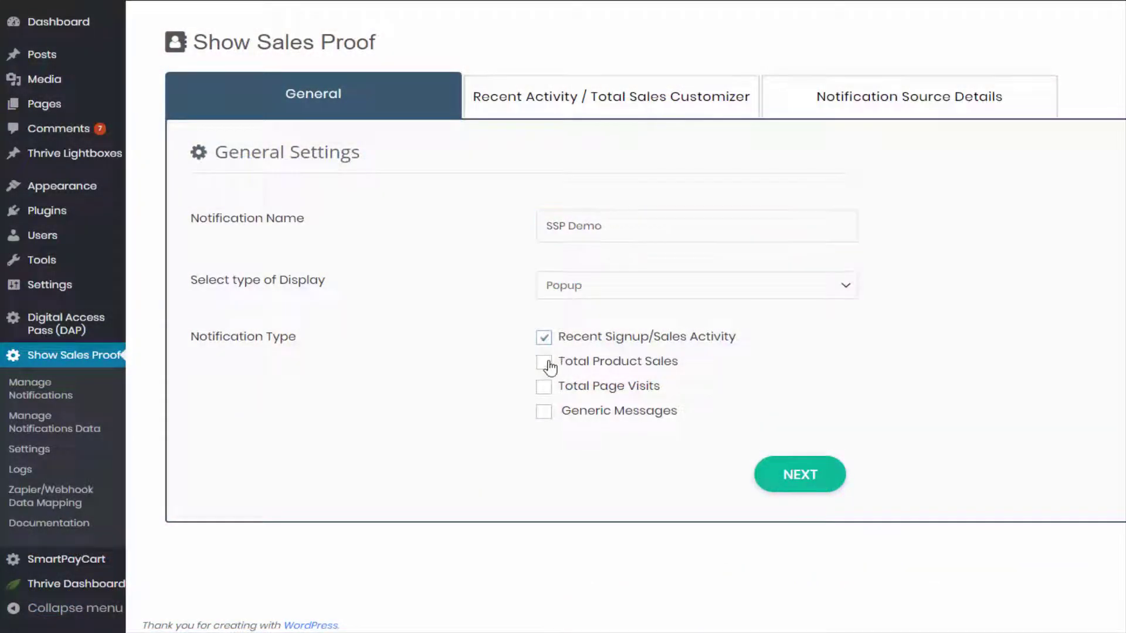
- Replace %%FIRSTNAME%% with 'A Customer' in recent-activity Template1
left_click(797, 476)
left_click(396, 334)
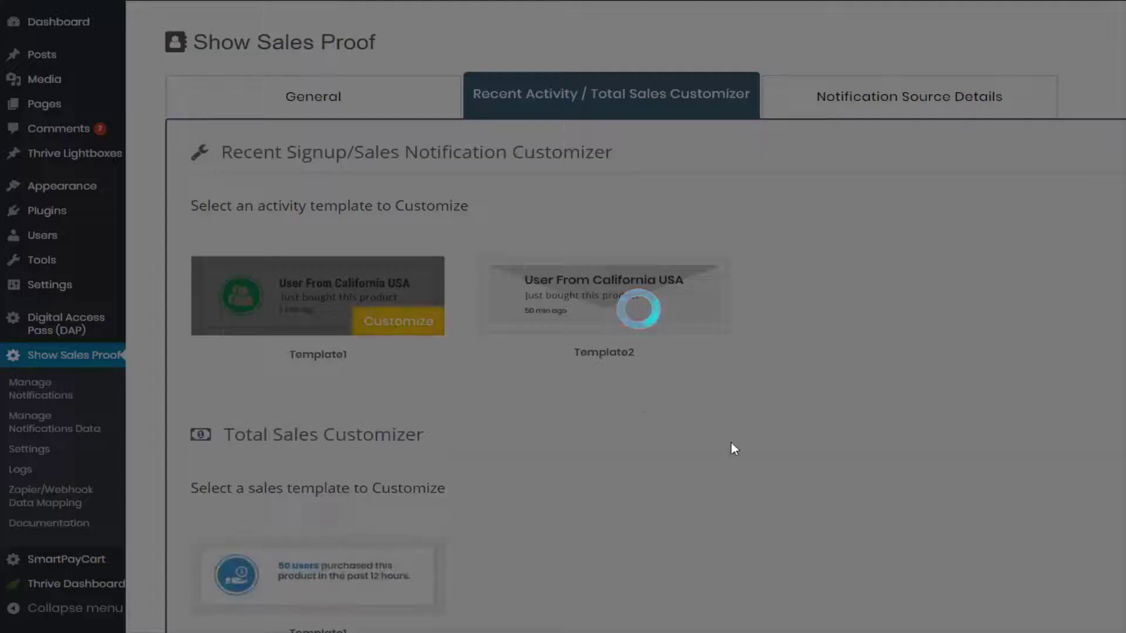
scroll(654, 399, "down", 3)
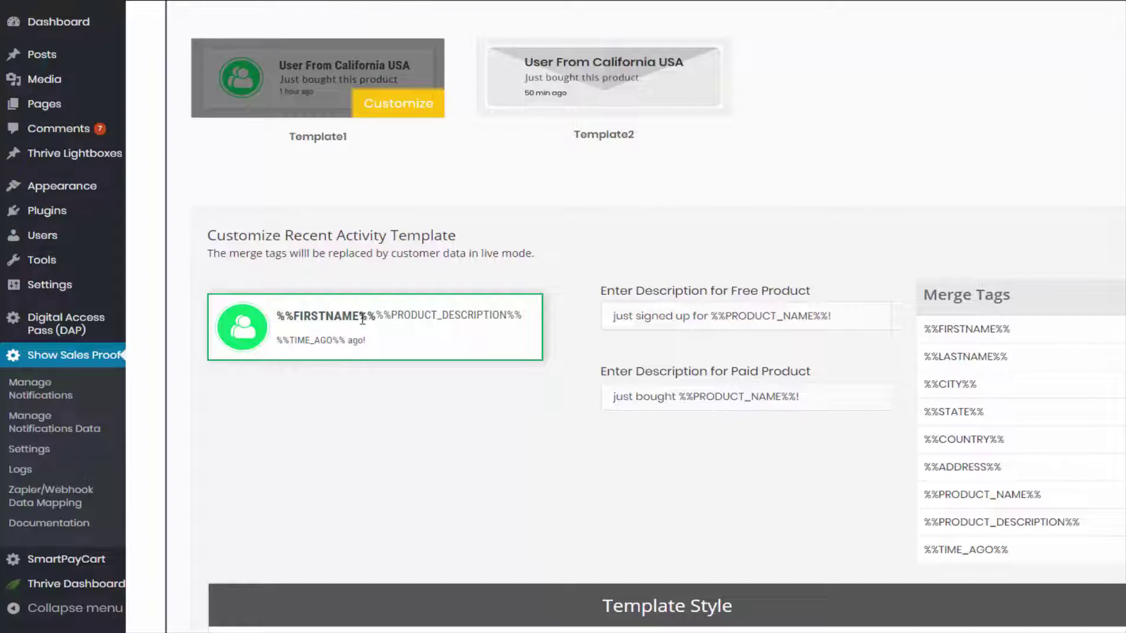
left_click(338, 316)
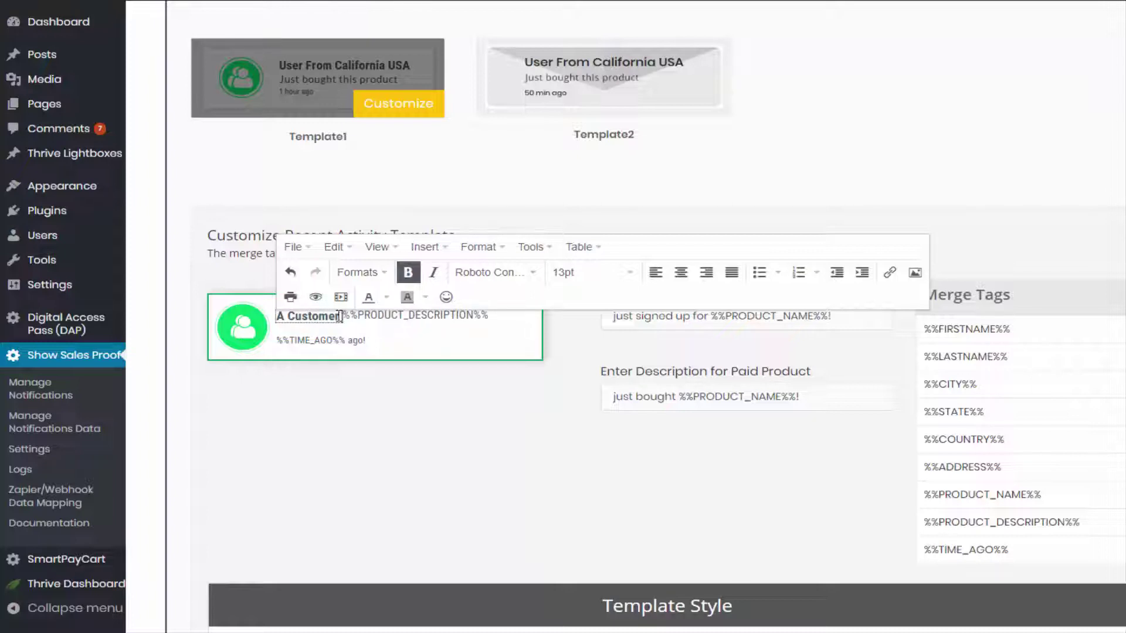
left_click(389, 426)
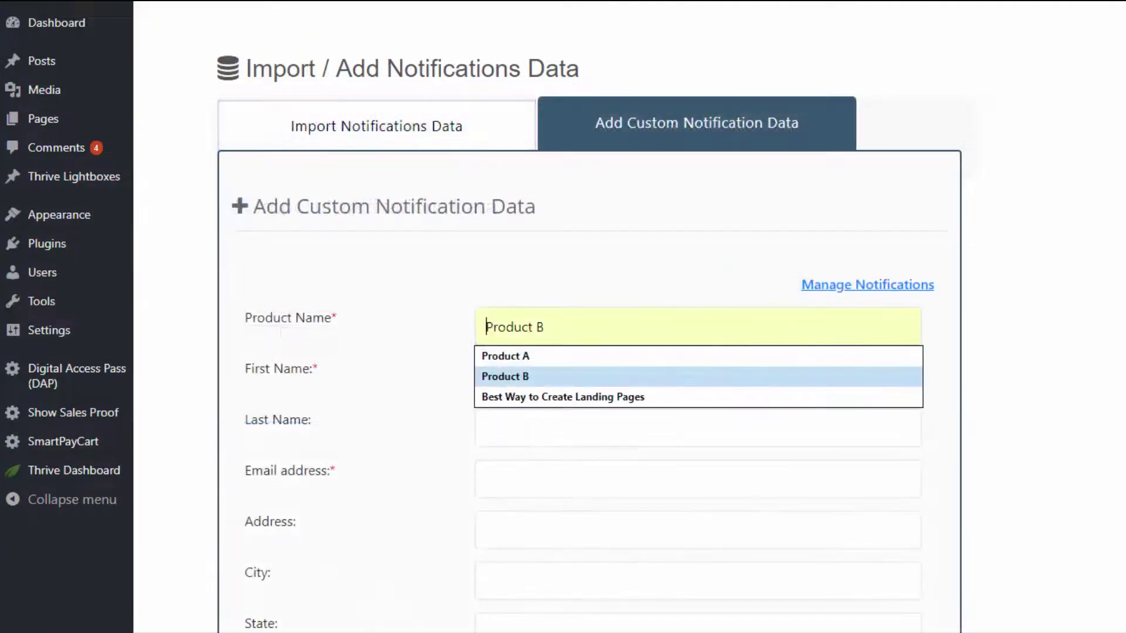
- Select 'Best Way to Create Landing Pages' as the product and edit the generic message template
key("Down")
key("Return")
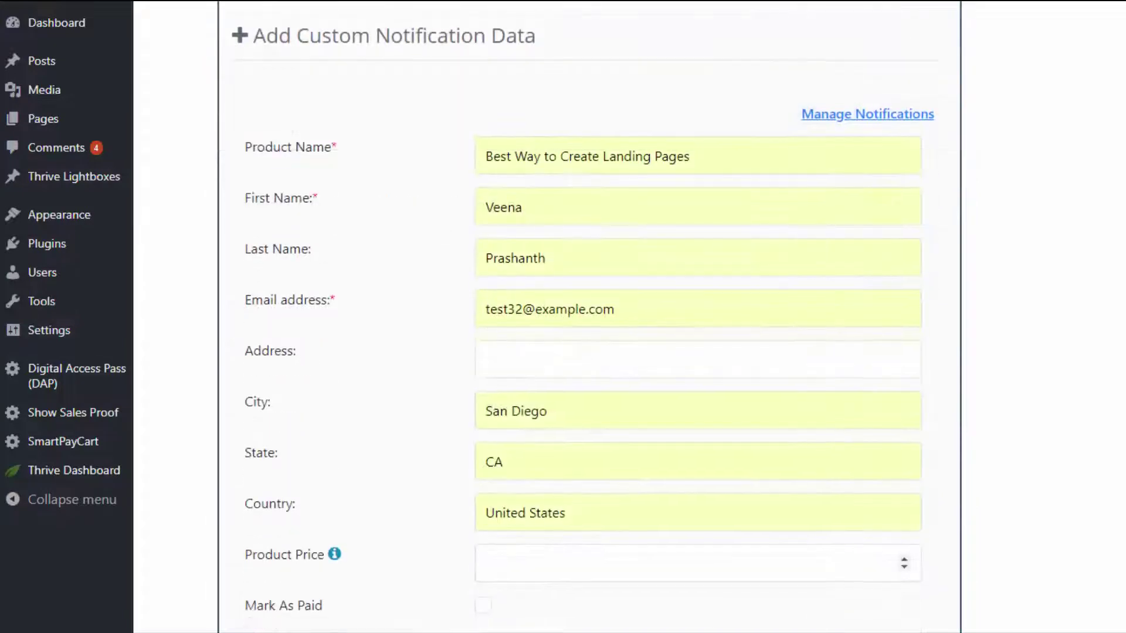
scroll(586, 316, "down", 2)
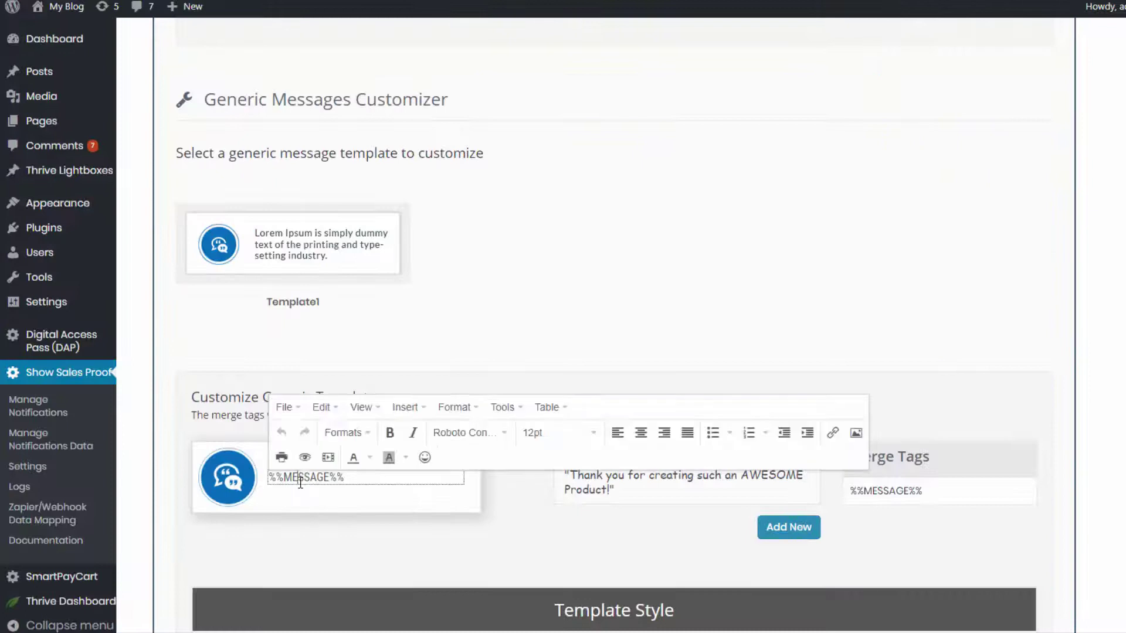
left_click(508, 518)
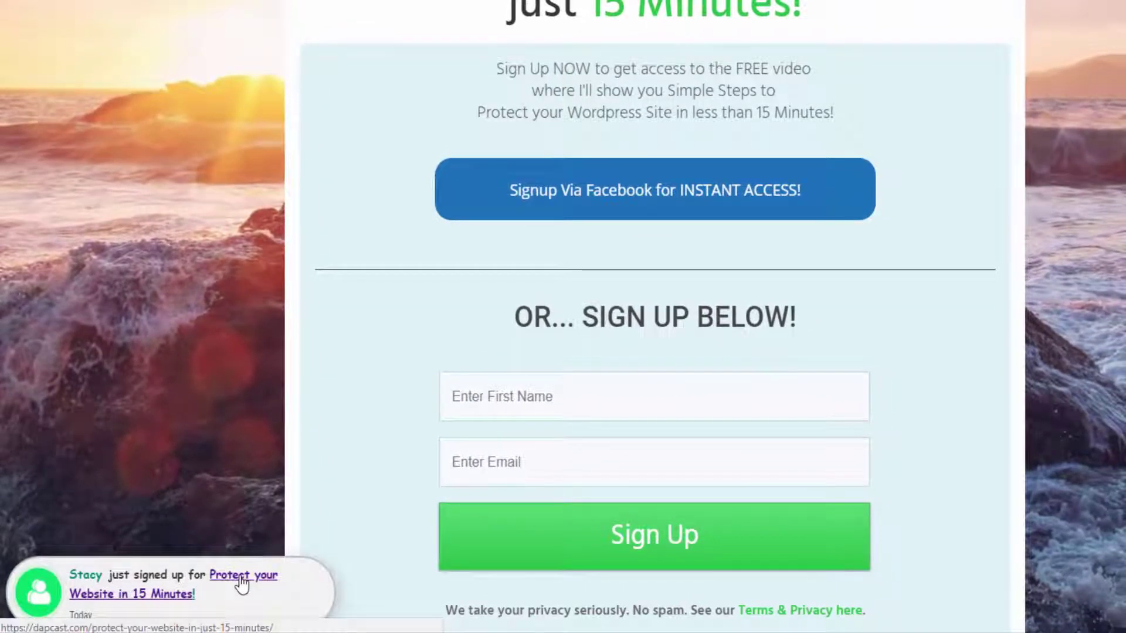
- Go from the landing page to Show Sales Proof's Zapier/Webhook Settings
left_click(242, 584)
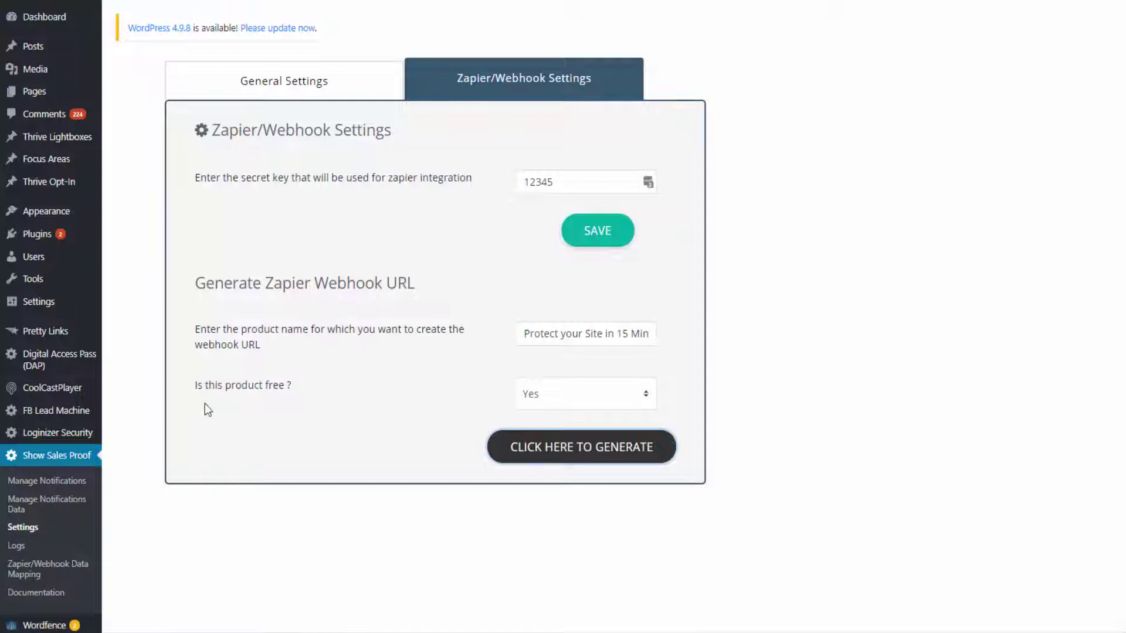
- Generate the webhook URL and paste it into a Webhooks by Zapier POST action, appending Y
left_click(548, 455)
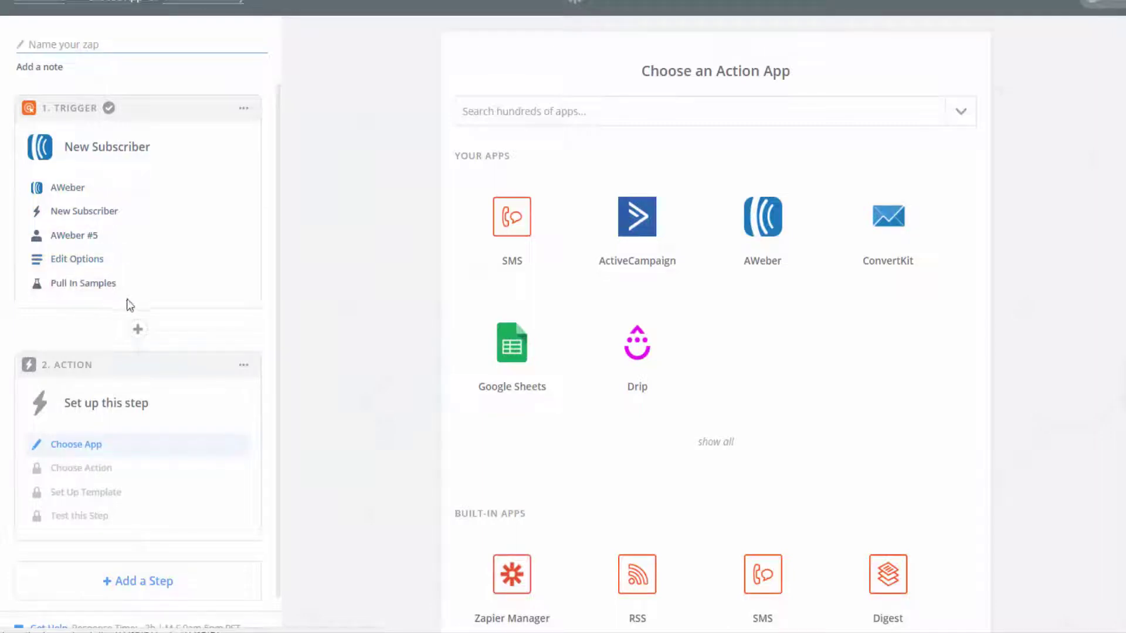
left_click(585, 109)
type("Webh")
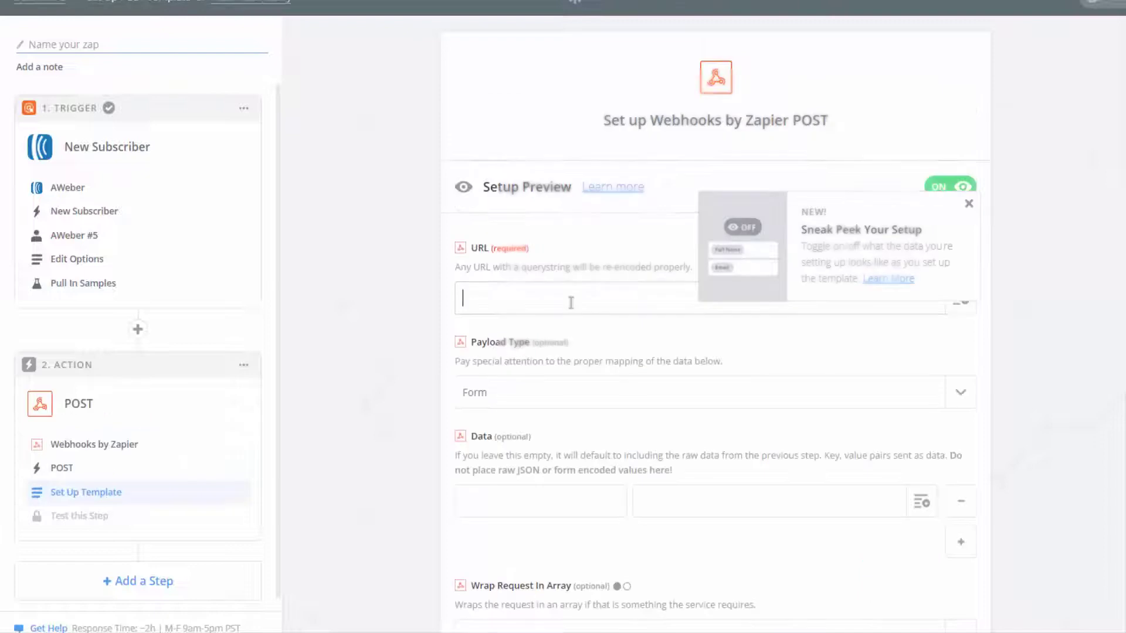
key("ctrl+v")
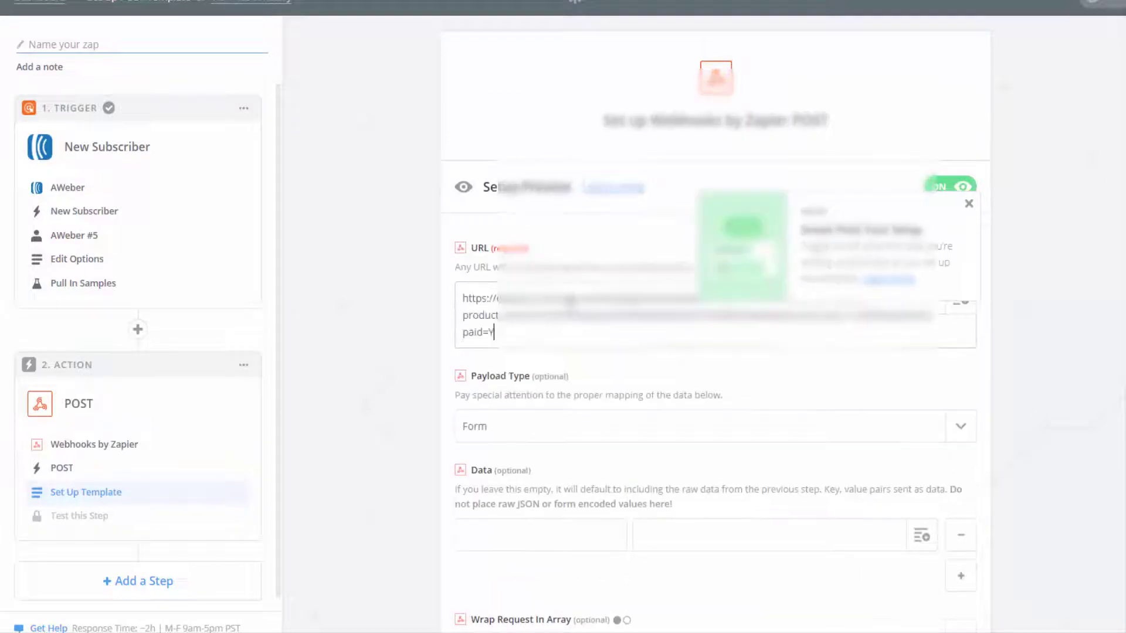
type("Y")
scroll(417, 374, "down", 5)
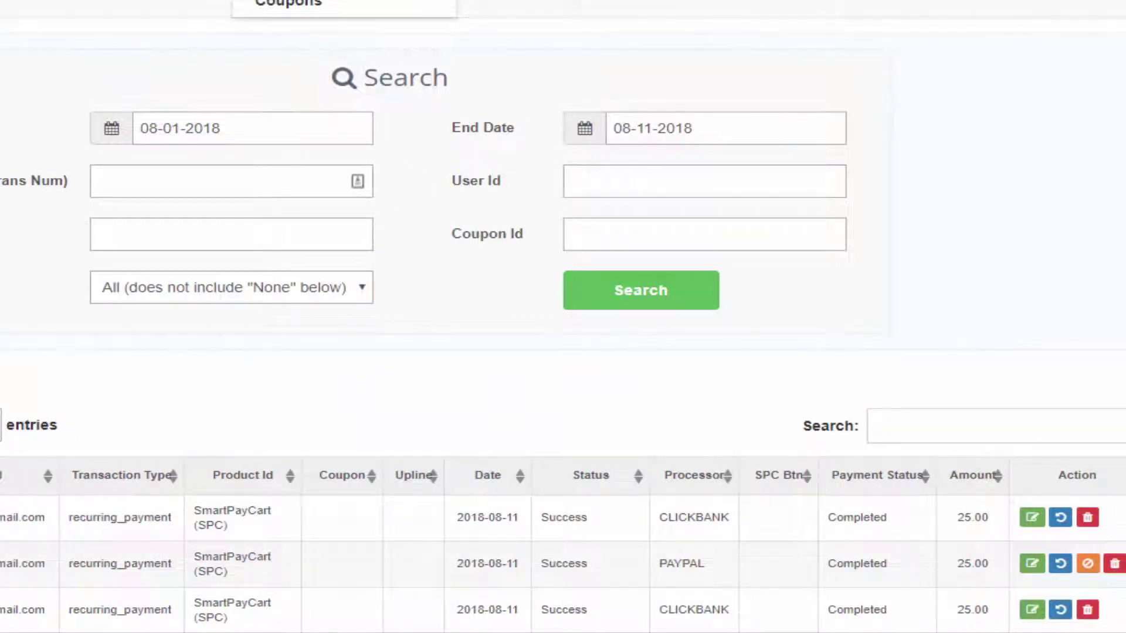
- Scroll through the SmartPayCart transactions and DAP member lists
scroll(206, 226, "down", 5)
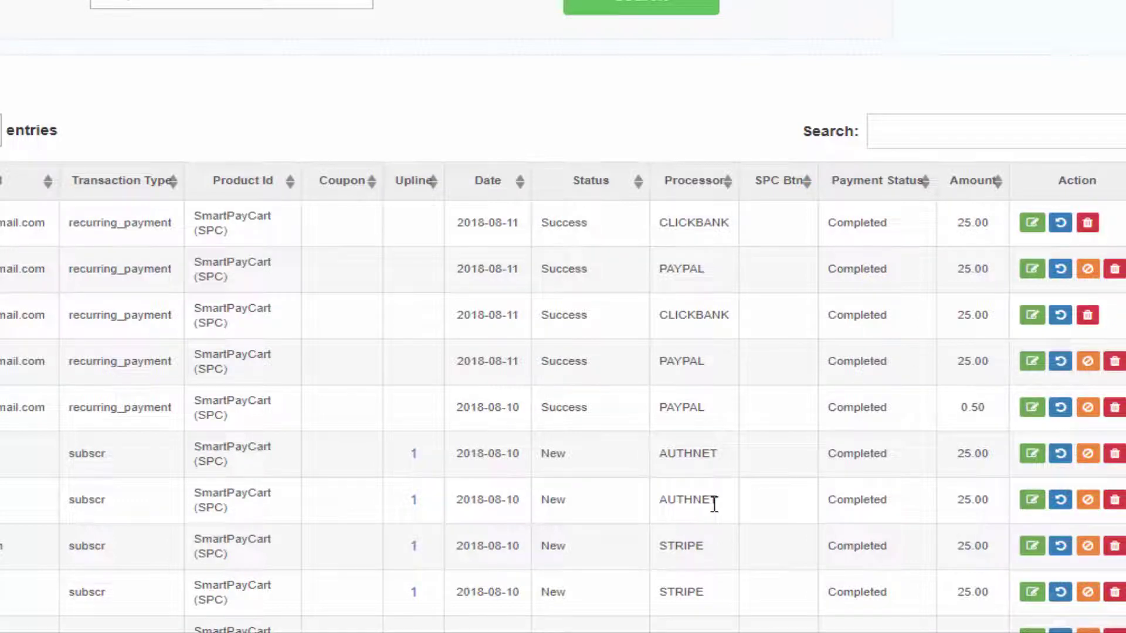
scroll(711, 505, "down", 3)
scroll(692, 498, "up", 2)
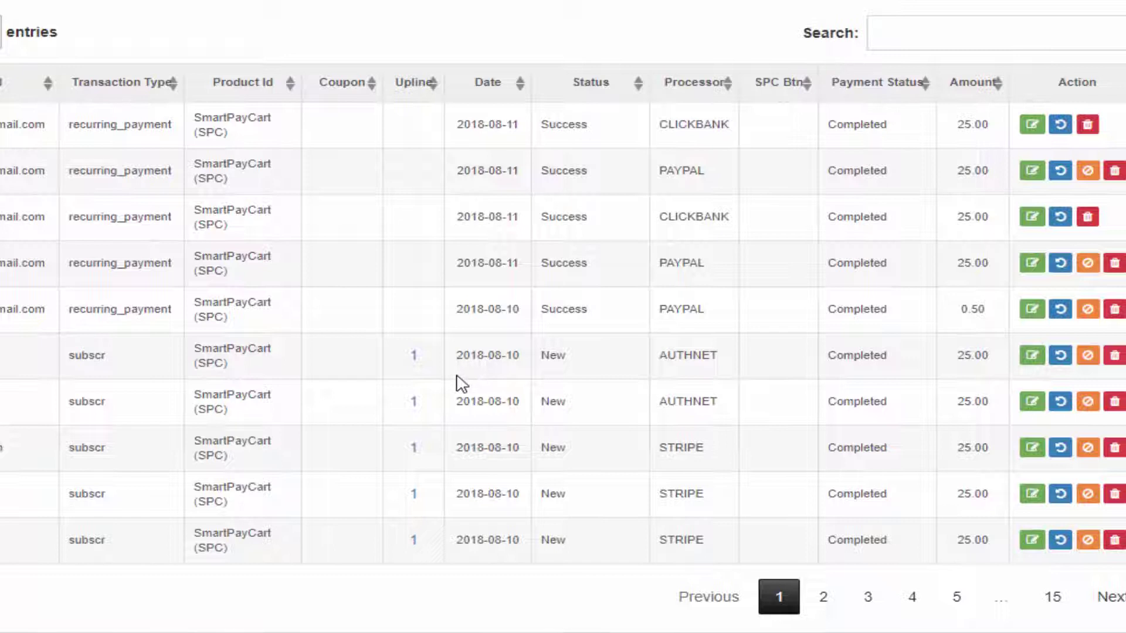
scroll(459, 381, "up", 2)
scroll(456, 346, "up", 4)
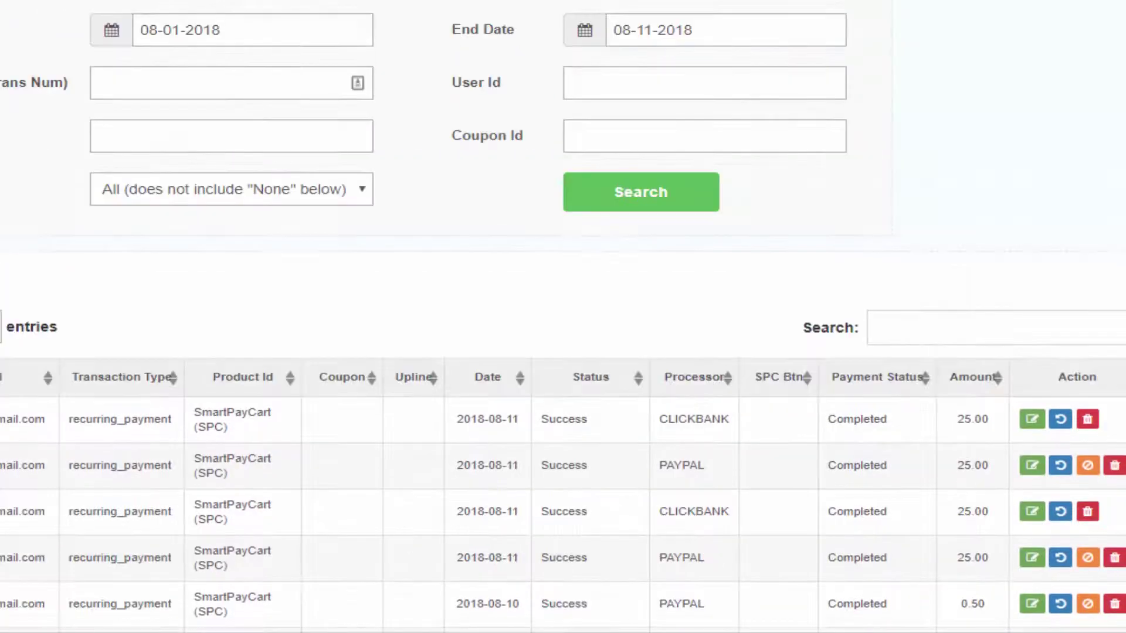
scroll(563, 316, "up", 2)
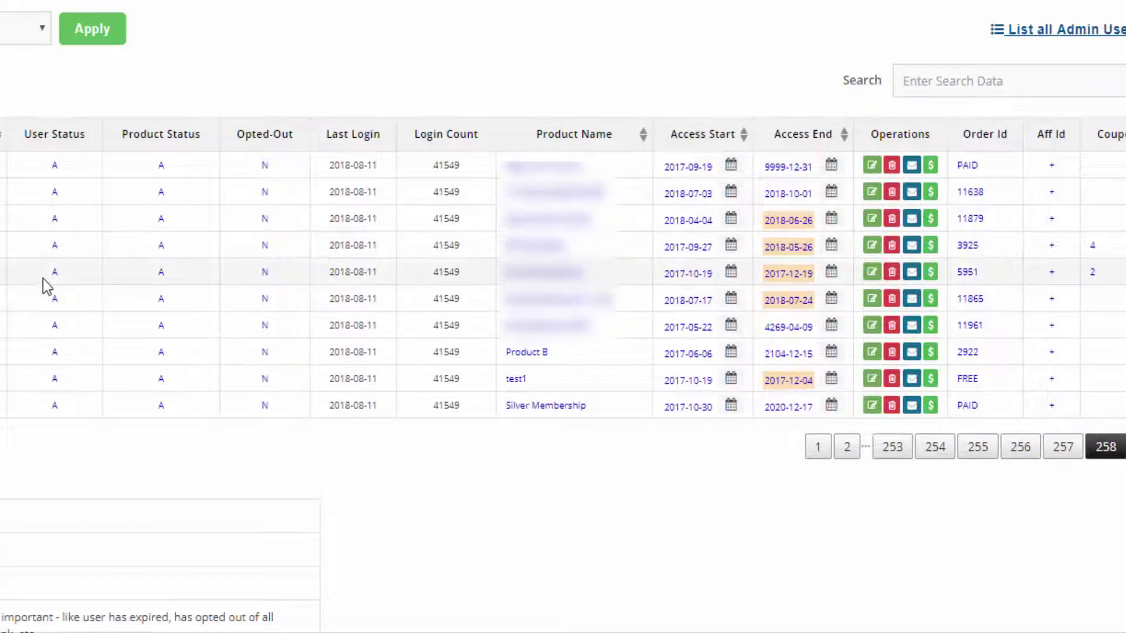
scroll(43, 279, "up", 2)
scroll(75, 284, "up", 1)
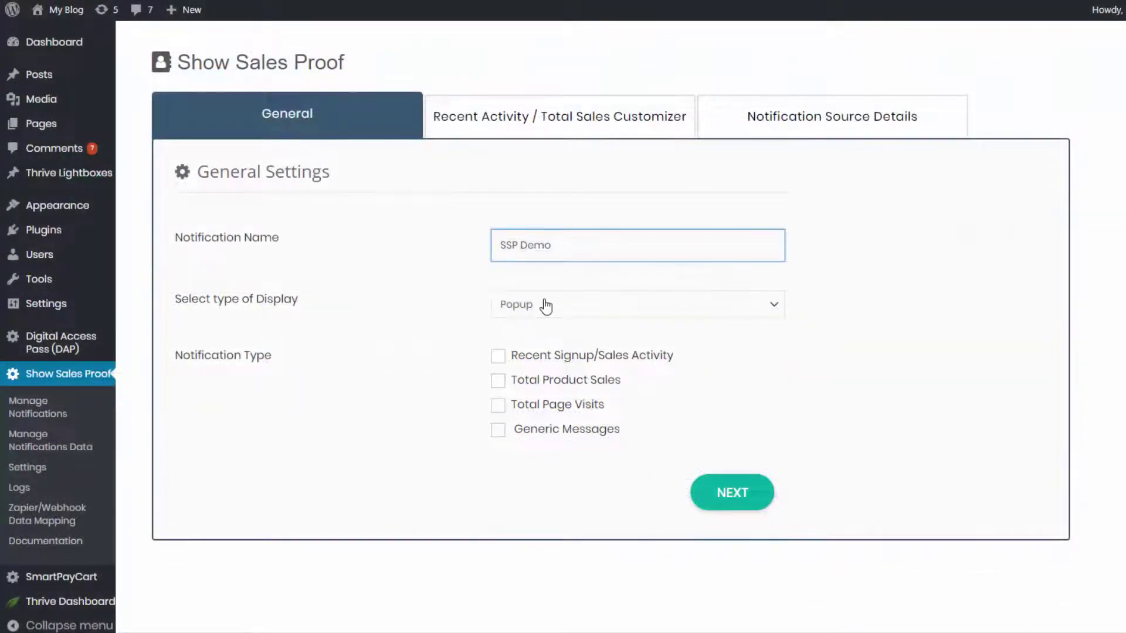
- Keep Popup display and add Total Product Sales and Total Page Visits notification types
left_click(545, 304)
left_click(489, 379)
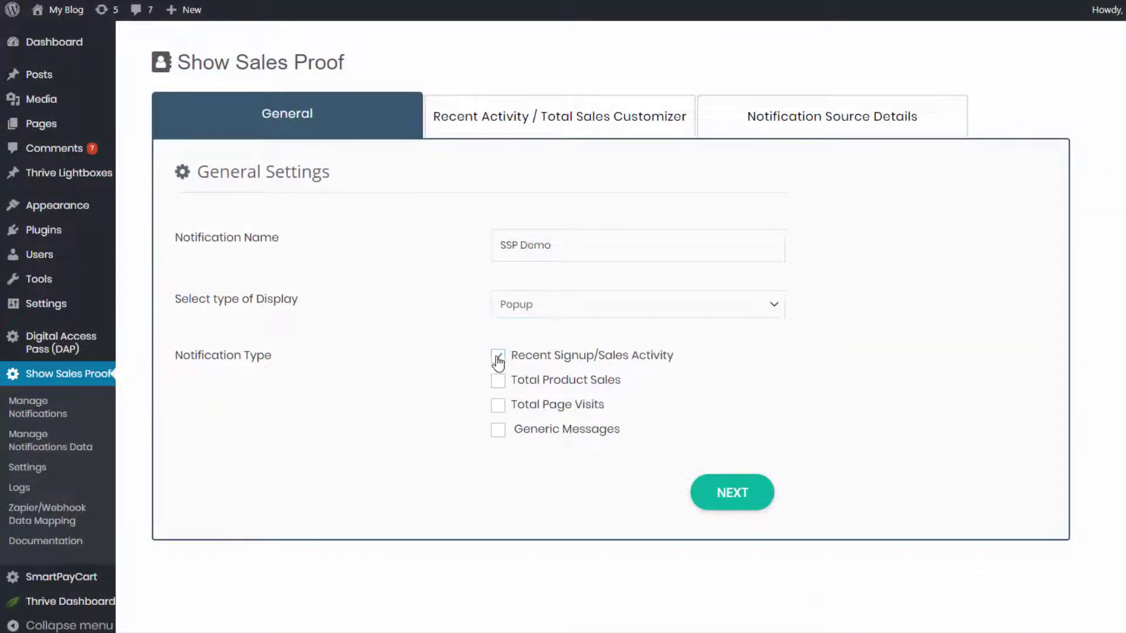
left_click(497, 382)
left_click(498, 405)
- Add an image from the media library to recent-activity Template1
left_click(731, 493)
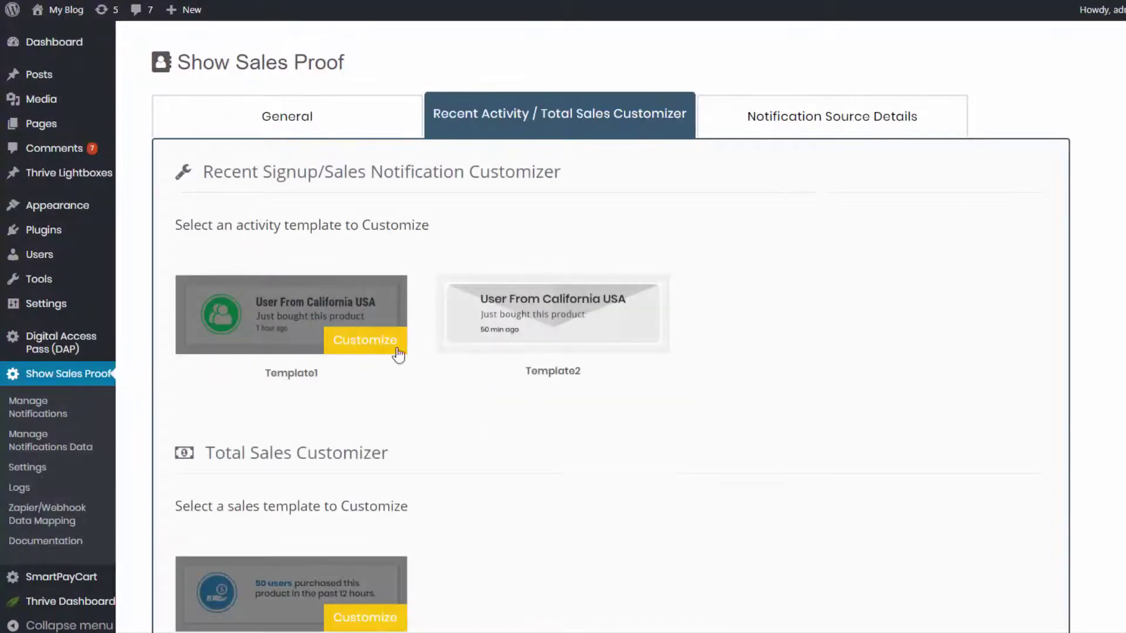
left_click(377, 346)
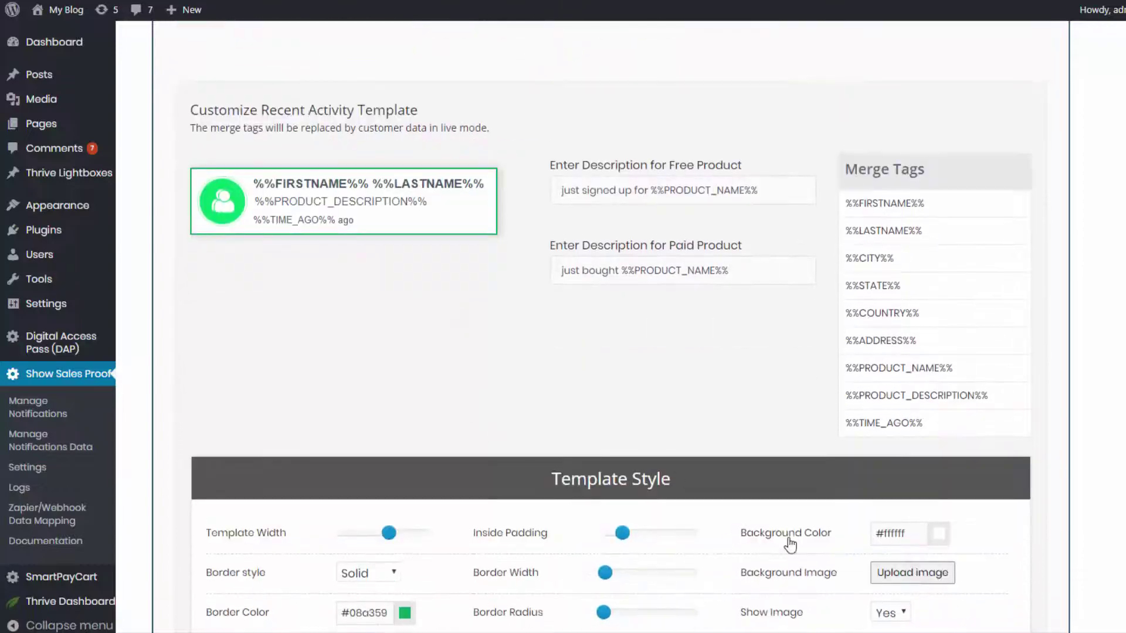
left_click(915, 500)
left_click(390, 188)
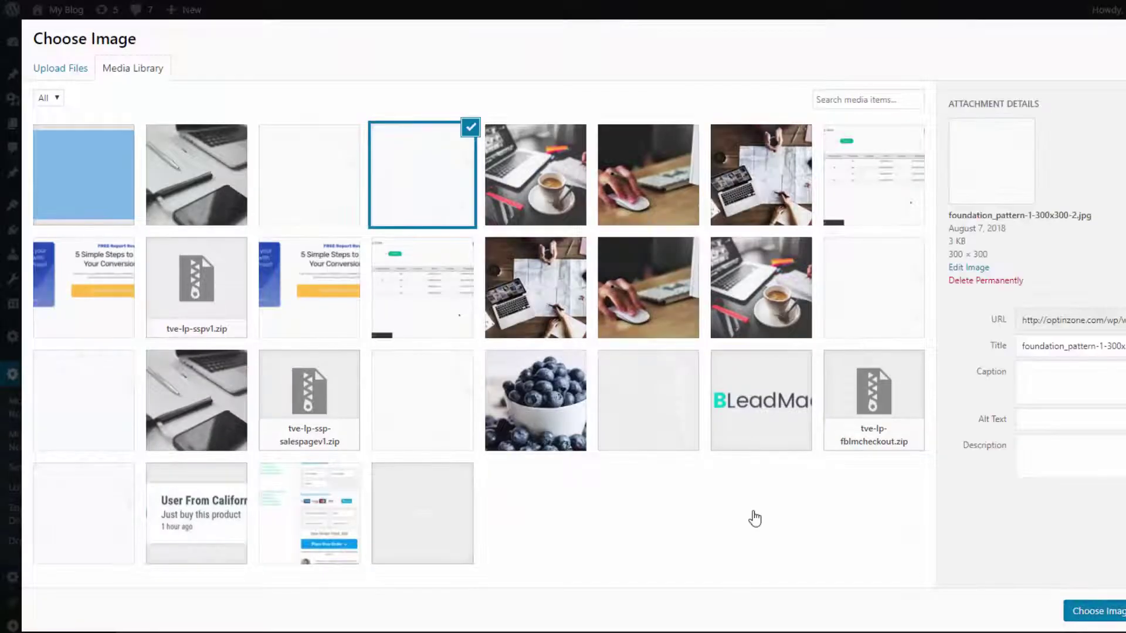
left_click(1089, 610)
scroll(389, 299, "down", 1)
left_click_drag(603, 540, 667, 540)
scroll(409, 414, "down", 10)
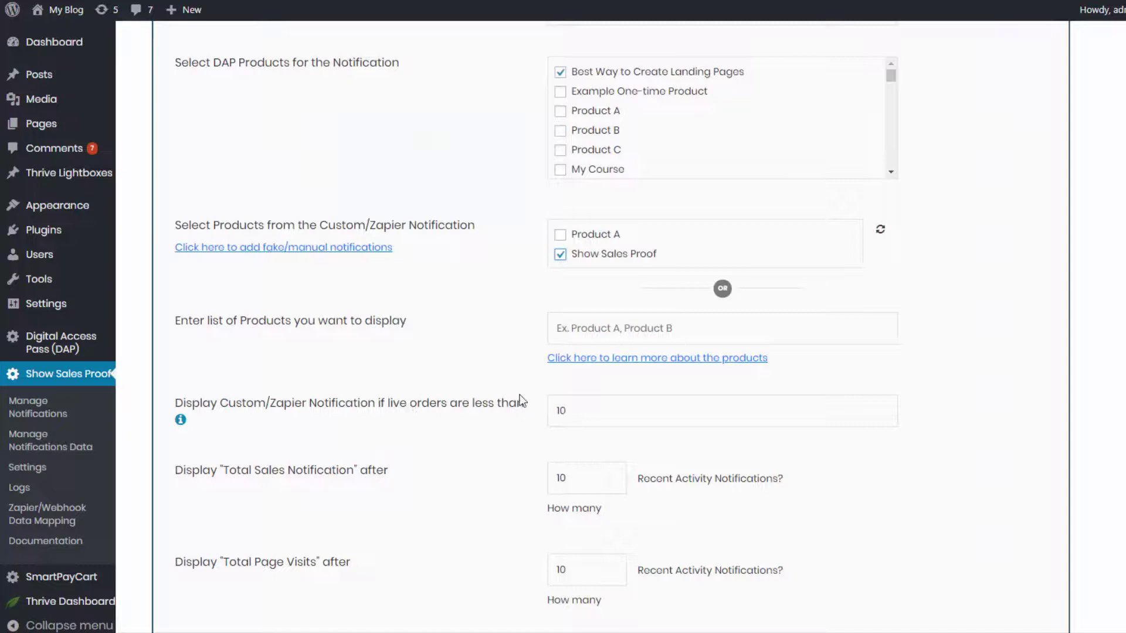
scroll(272, 409, "down", 1)
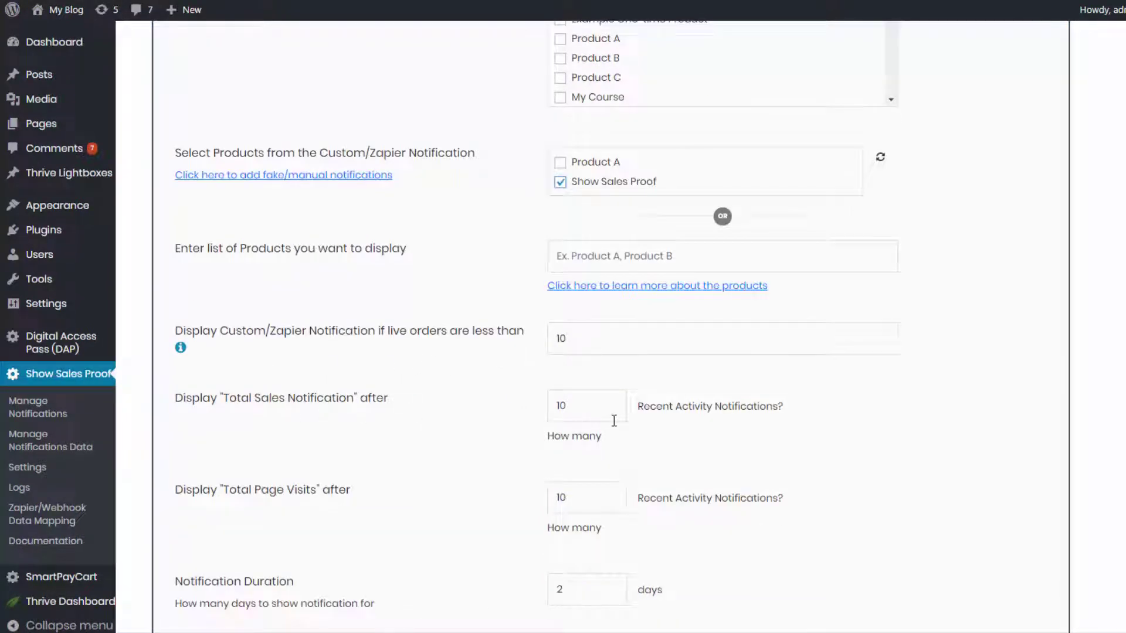
scroll(372, 456, "down", 1)
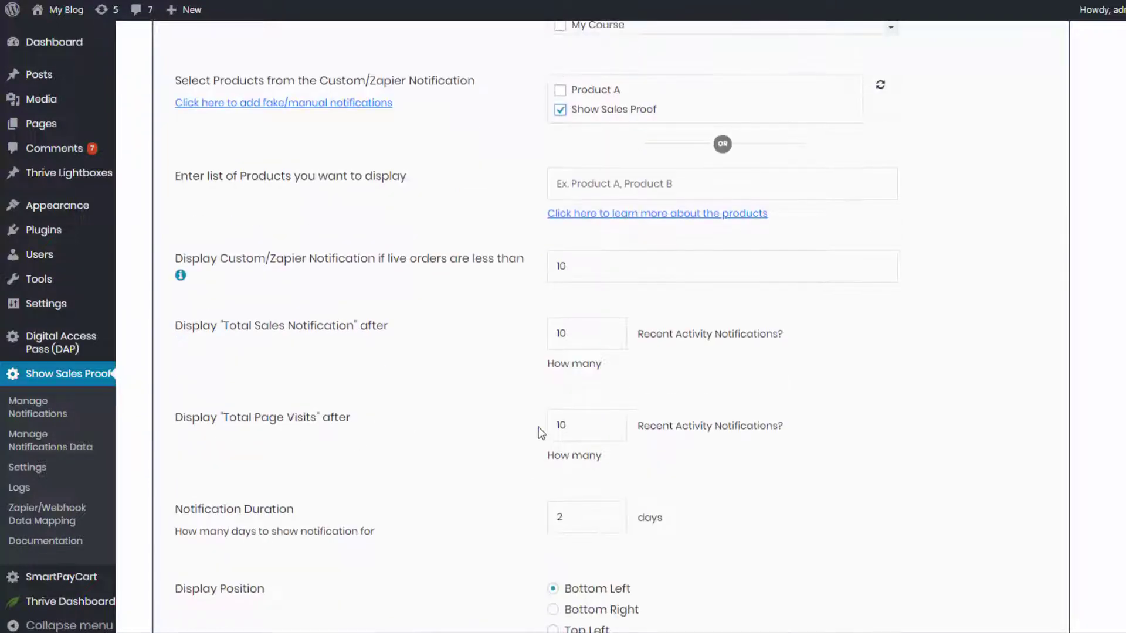
scroll(378, 478, "down", 1)
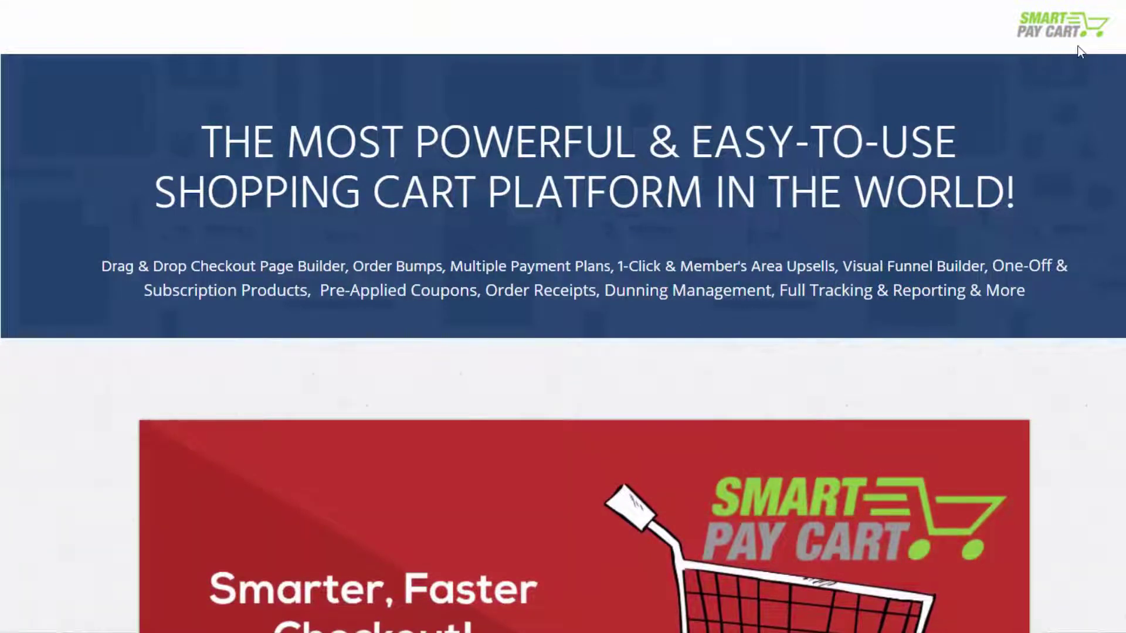
scroll(277, 381, "down", 4)
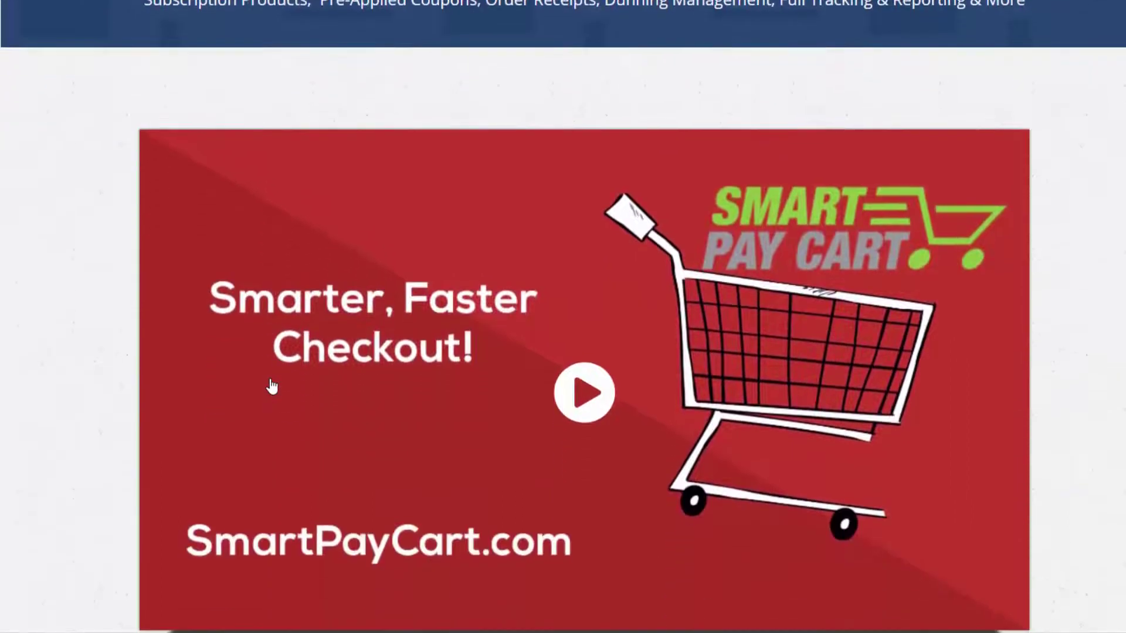
scroll(491, 380, "down", 1)
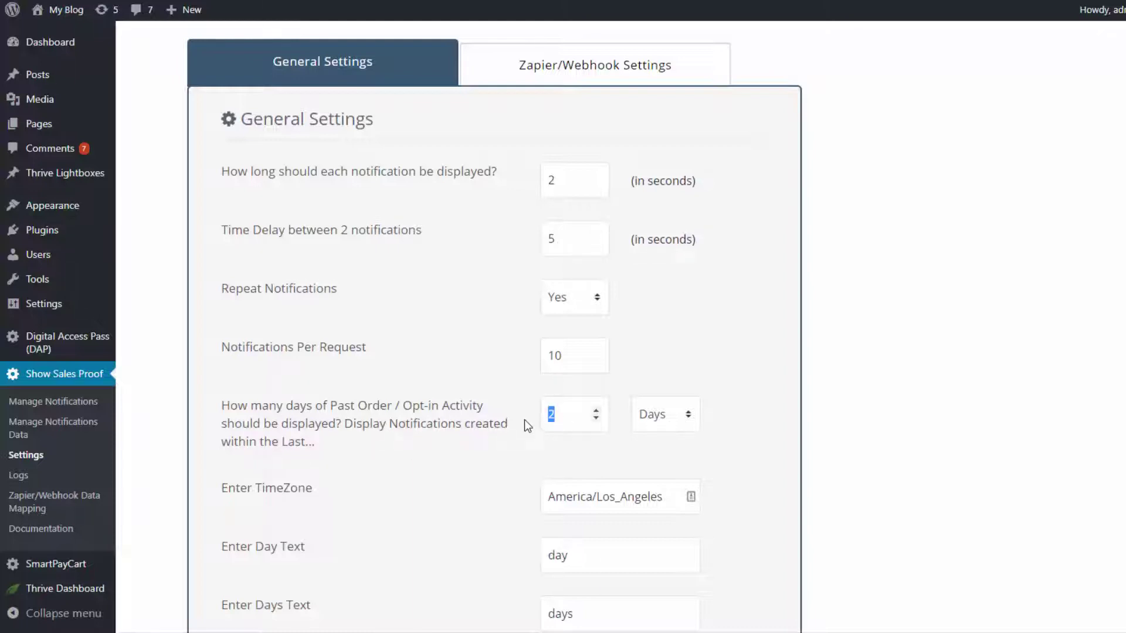
- Enter 5 days of past activity, 2 seconds display time and 5 seconds delay
type("5")
left_click(689, 417)
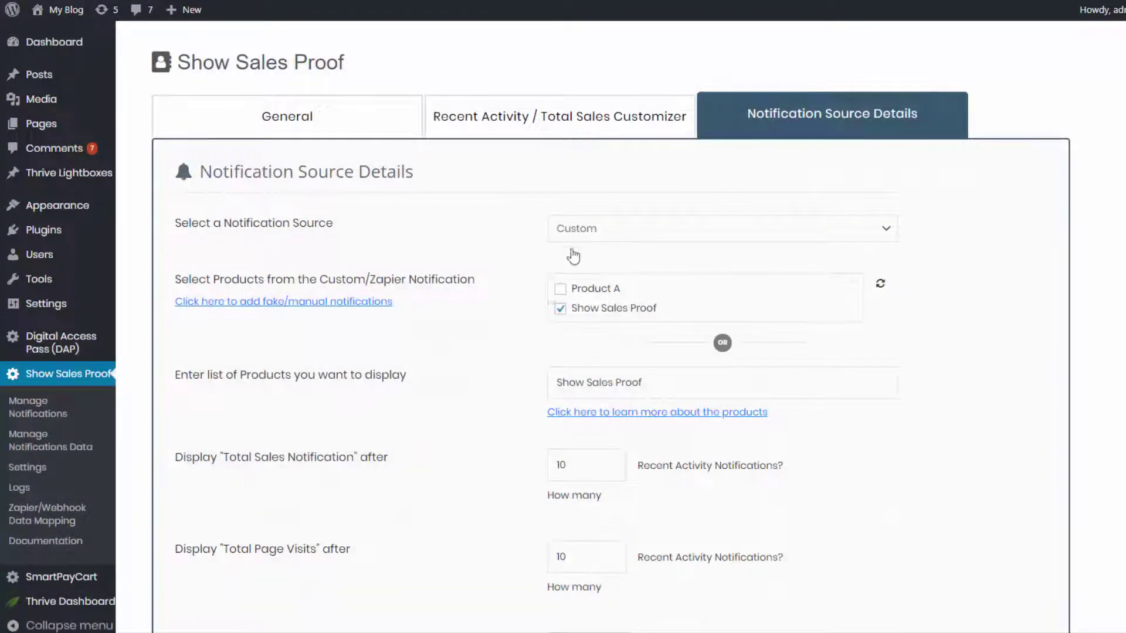
scroll(548, 302, "down", 4)
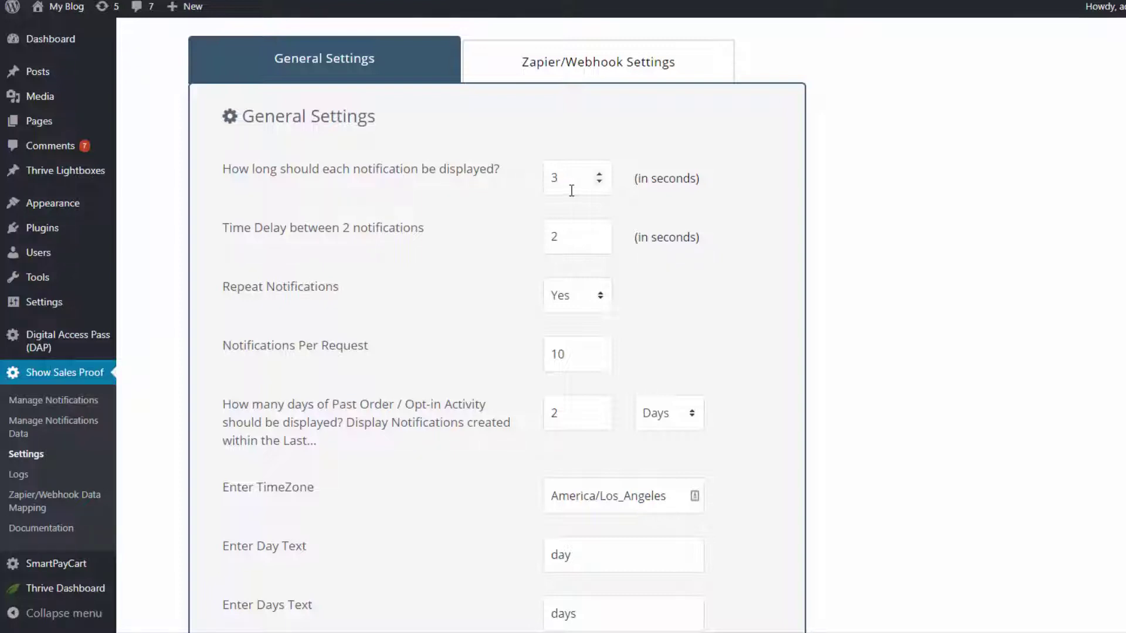
type("2")
type("5")
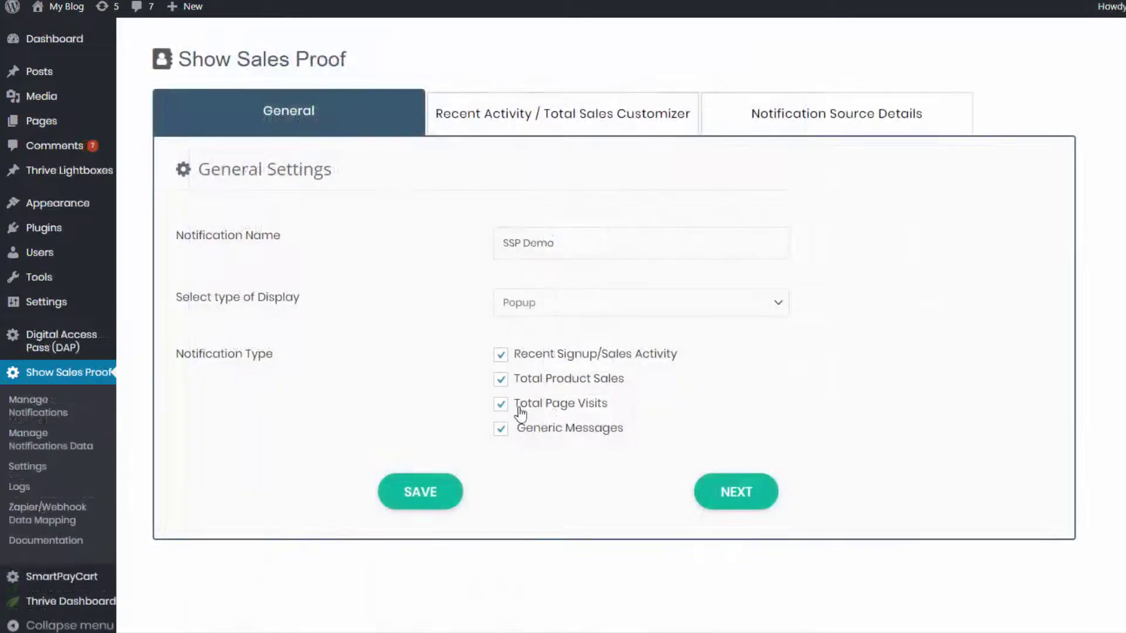
- Delete the %%LASTNAME%% tag from recent-activity Template1
left_click(711, 501)
left_click(386, 339)
scroll(360, 333, "down", 4)
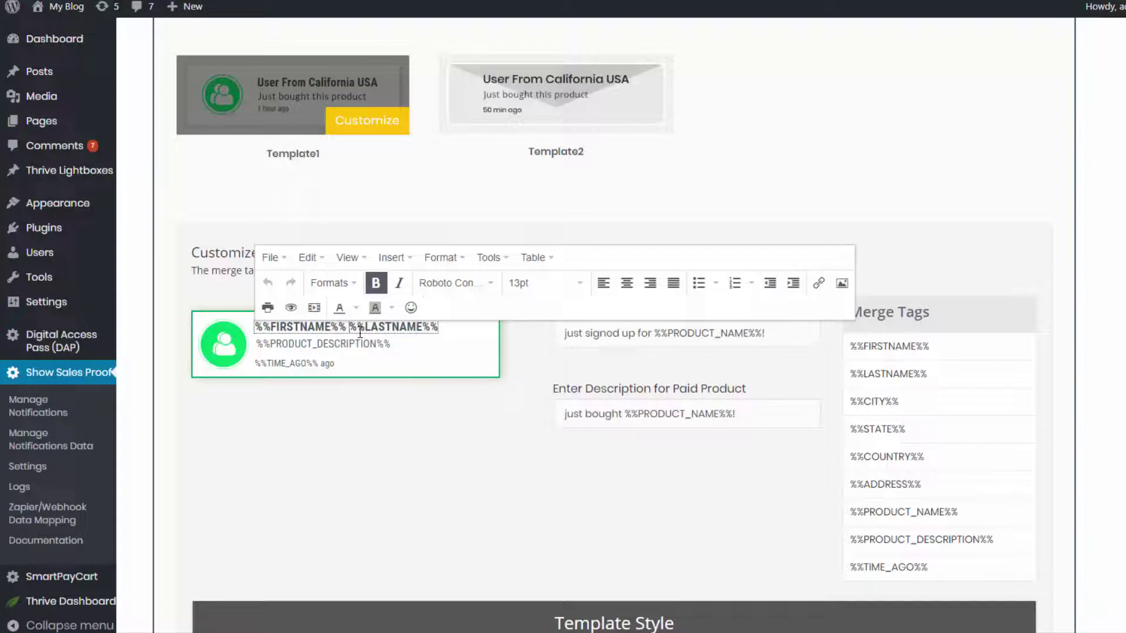
key("Delete")
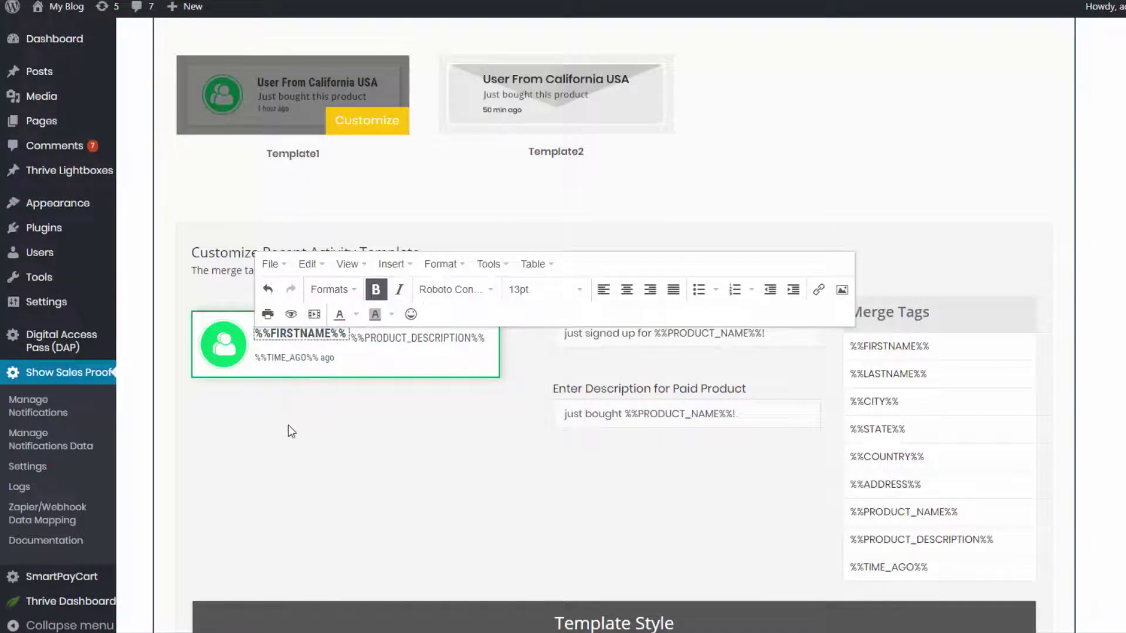
left_click(287, 424)
- Colour the %%FIRSTNAME%% tag blue
double_click(317, 335)
left_click(356, 315)
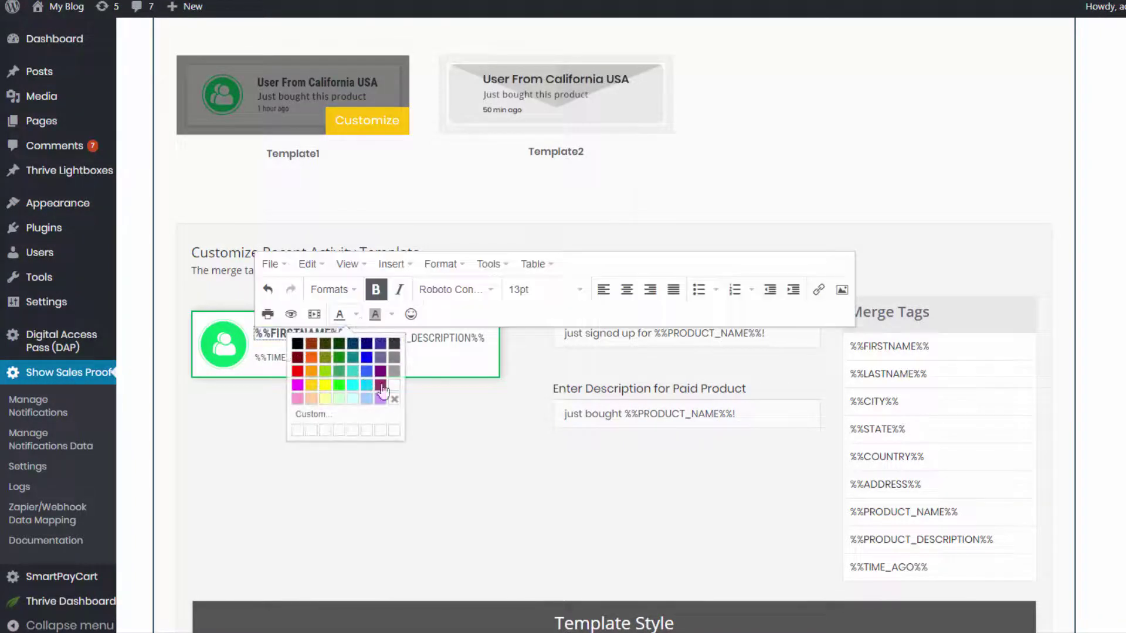
left_click(450, 432)
- Customize the Total Sales Template1 and begin editing its text
scroll(442, 410, "down", 5)
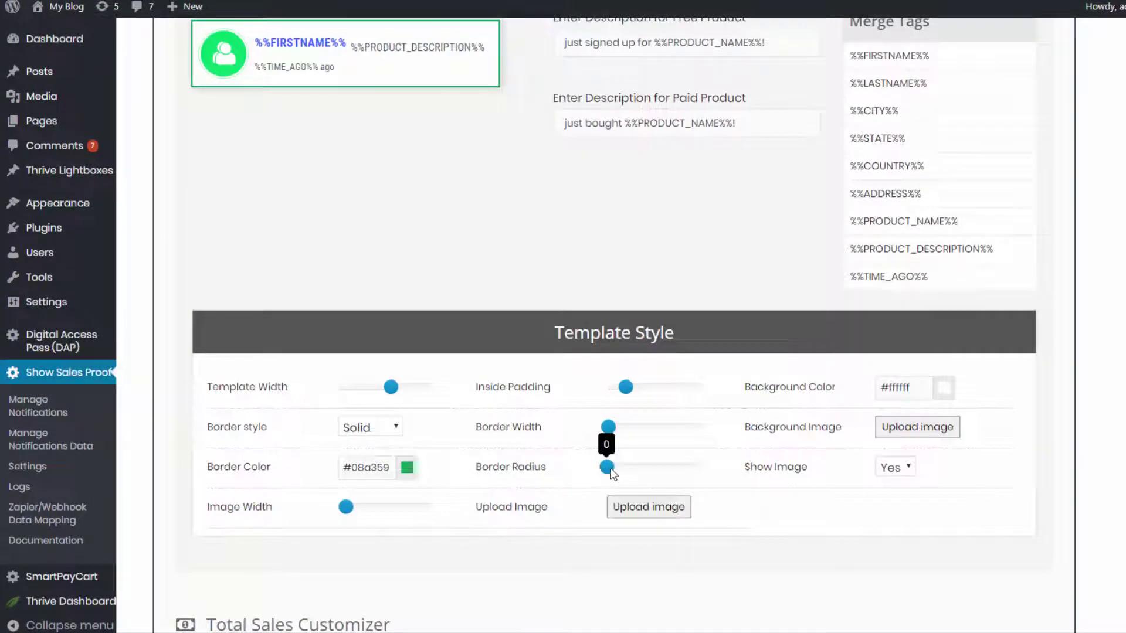
scroll(477, 205, "up", 1)
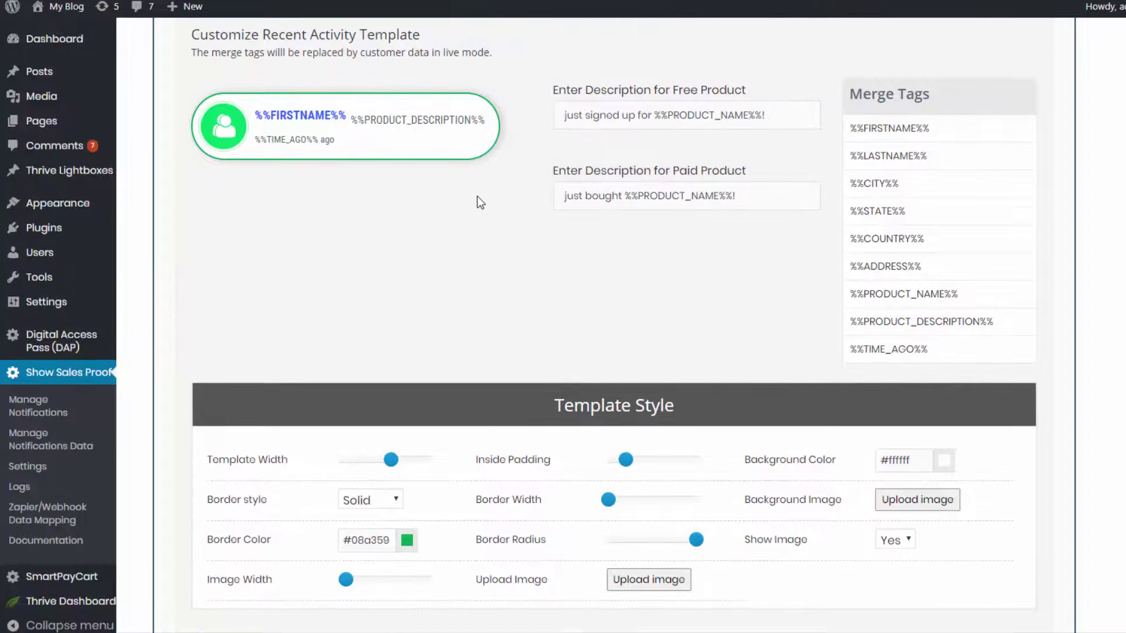
scroll(476, 261, "down", 5)
scroll(479, 264, "down", 3)
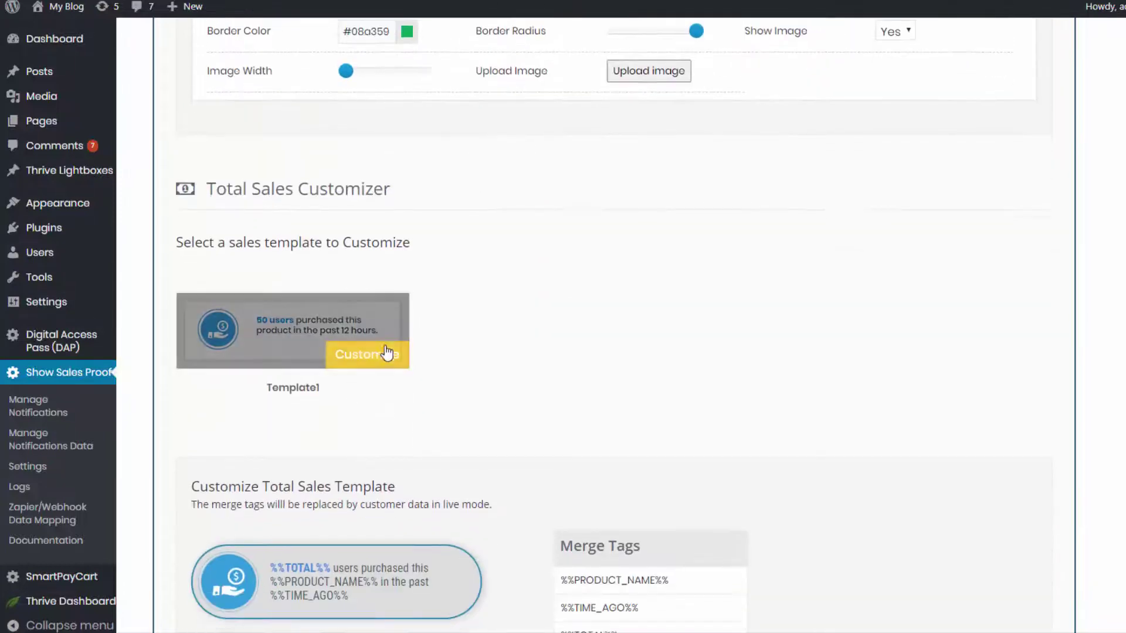
left_click(375, 350)
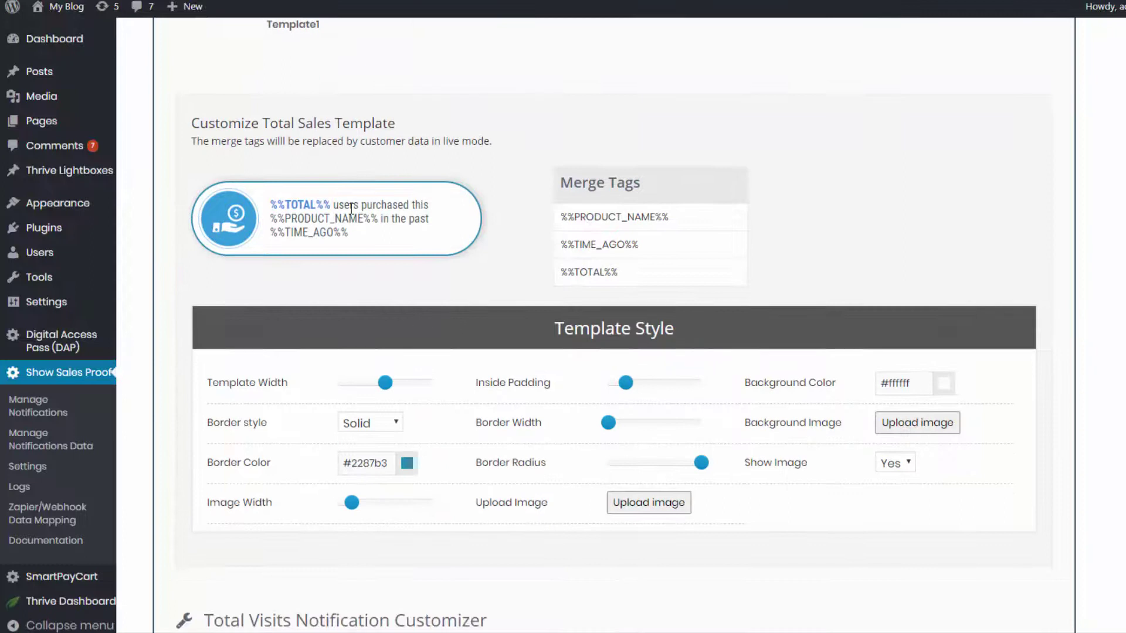
left_click(351, 209)
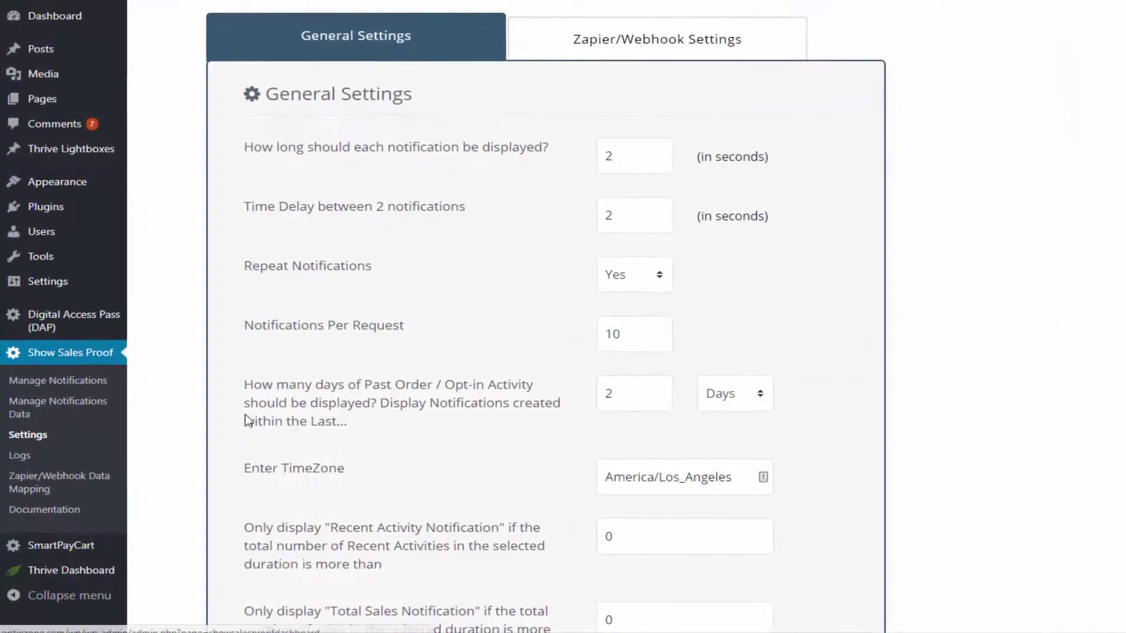
- Enter 10 as the recent activity minimum and 50 as the total sales minimum
scroll(265, 415, "down", 5)
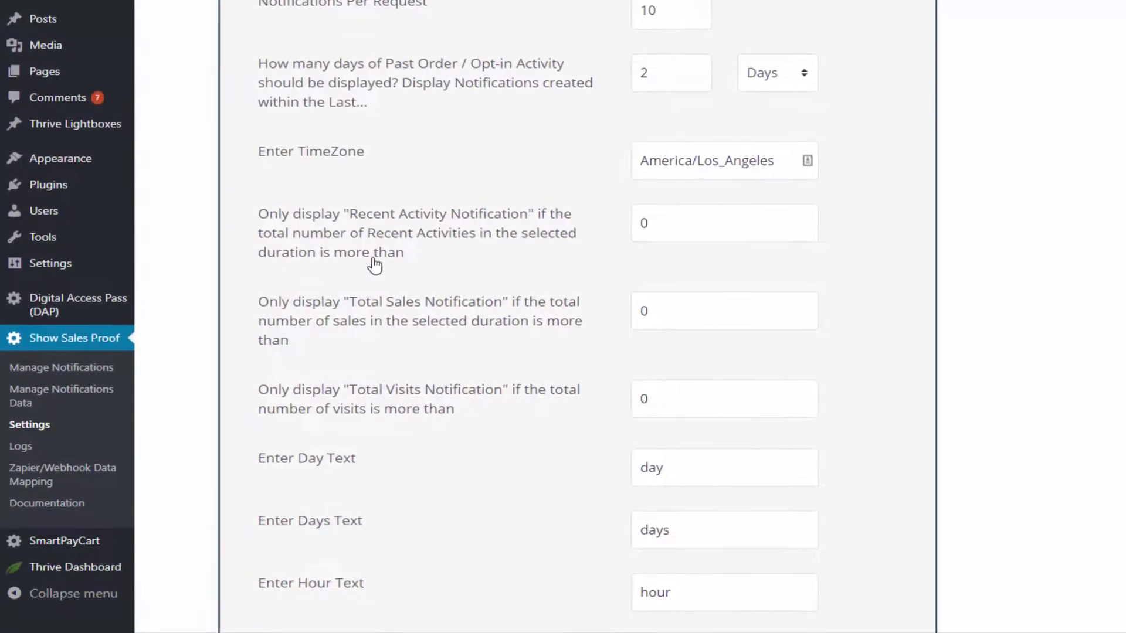
double_click(647, 222)
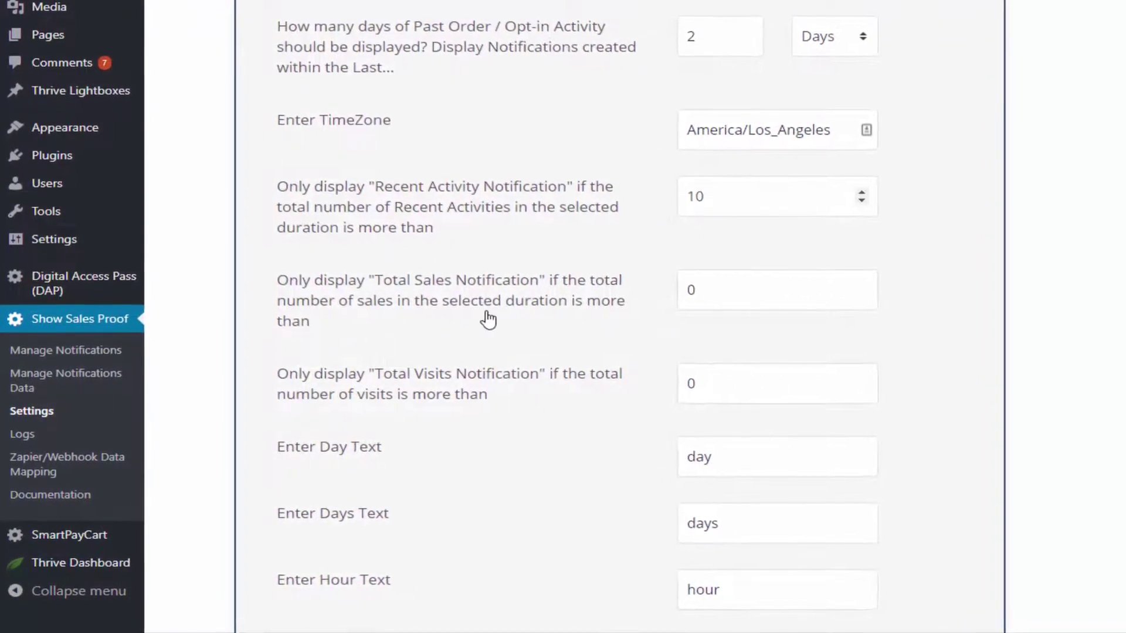
double_click(783, 288)
type("50")
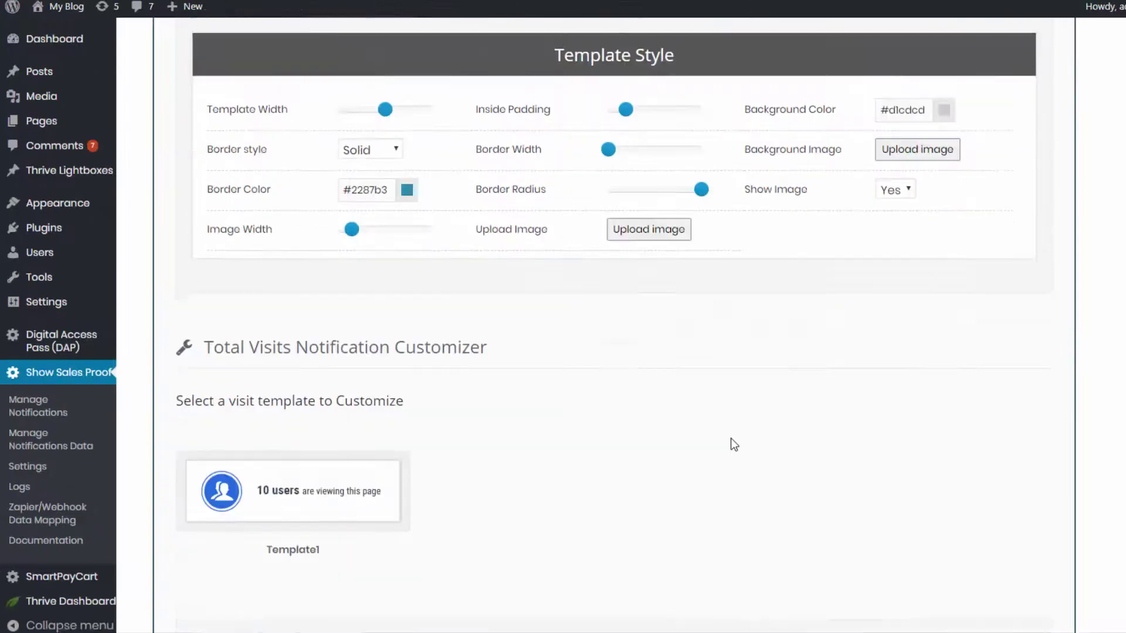
- Open Total Visits Template1 for customizing and review its preview text
scroll(730, 438, "down", 4)
left_click(347, 284)
scroll(427, 261, "down", 4)
left_click(367, 276)
left_click(475, 333)
- Add a second generic message, 'Lorem ipsum dolor sit amet, consectetur adipiscing elit.', below the thank-you message
scroll(475, 333, "down", 5)
scroll(470, 375, "down", 6)
left_click(295, 481)
left_click(491, 523)
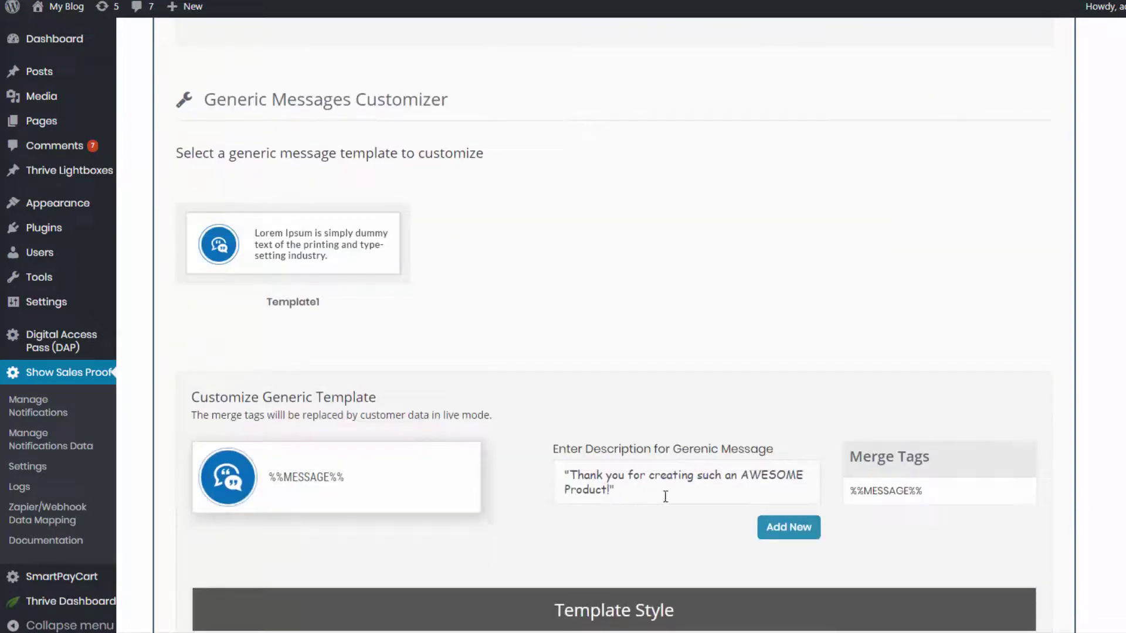
left_click(798, 531)
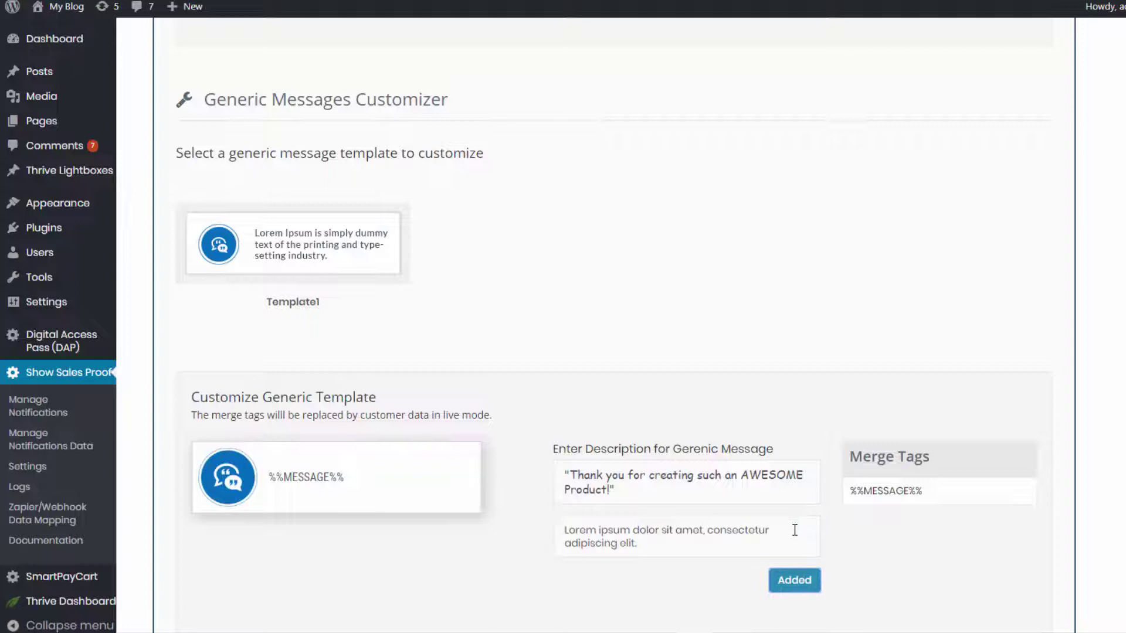
scroll(656, 520, "down", 2)
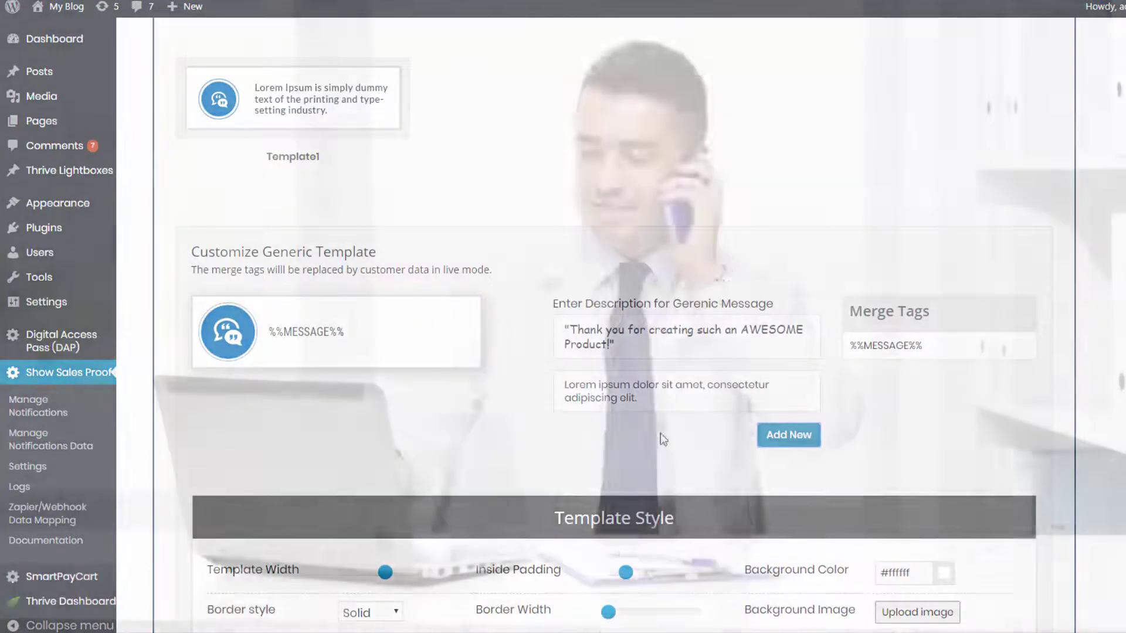